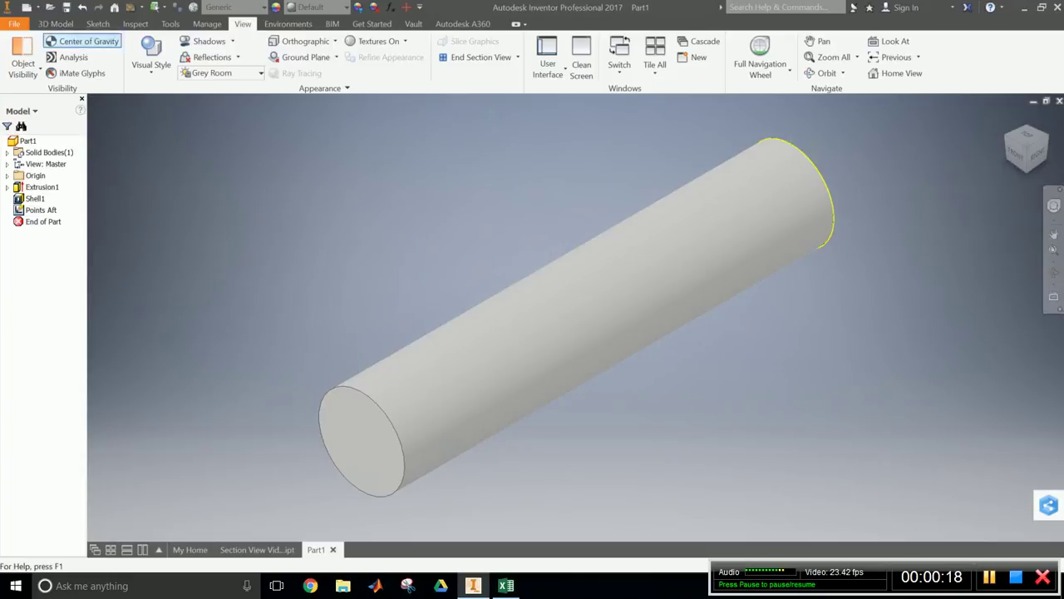
# Start a 2D sketch on the front circular end face of the cylinder.
pyautogui.click(55, 23)
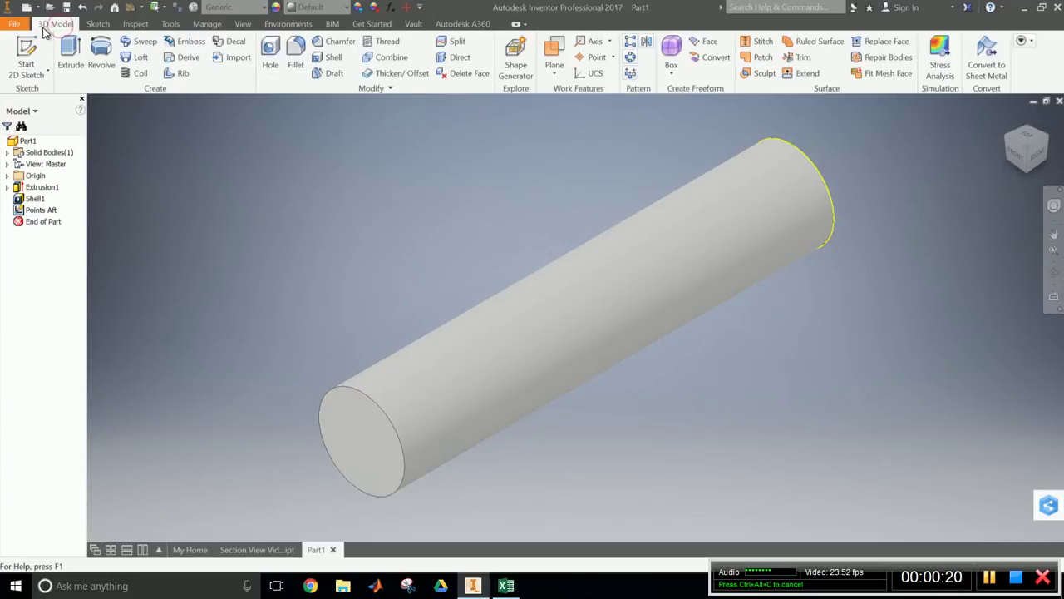
pyautogui.click(30, 50)
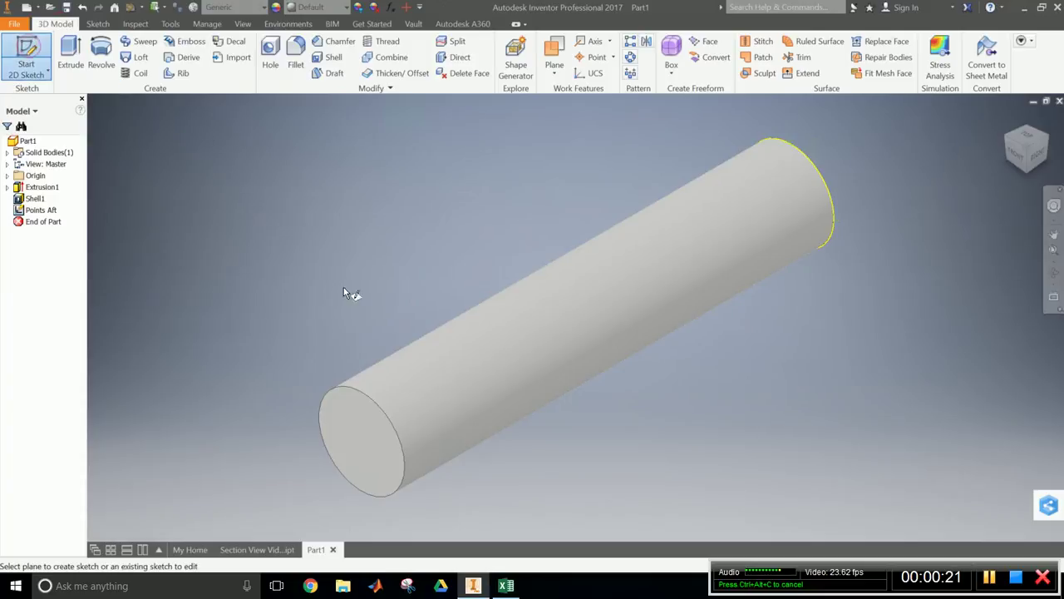
pyautogui.click(360, 414)
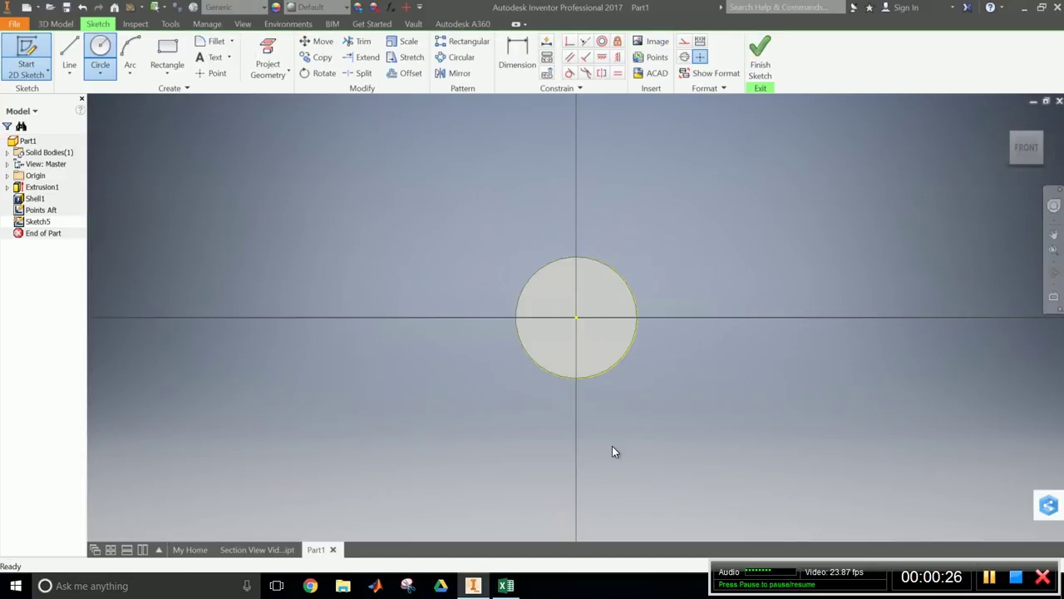
pyautogui.scroll(2, 623, 438)
pyautogui.scroll(-5, 623, 438)
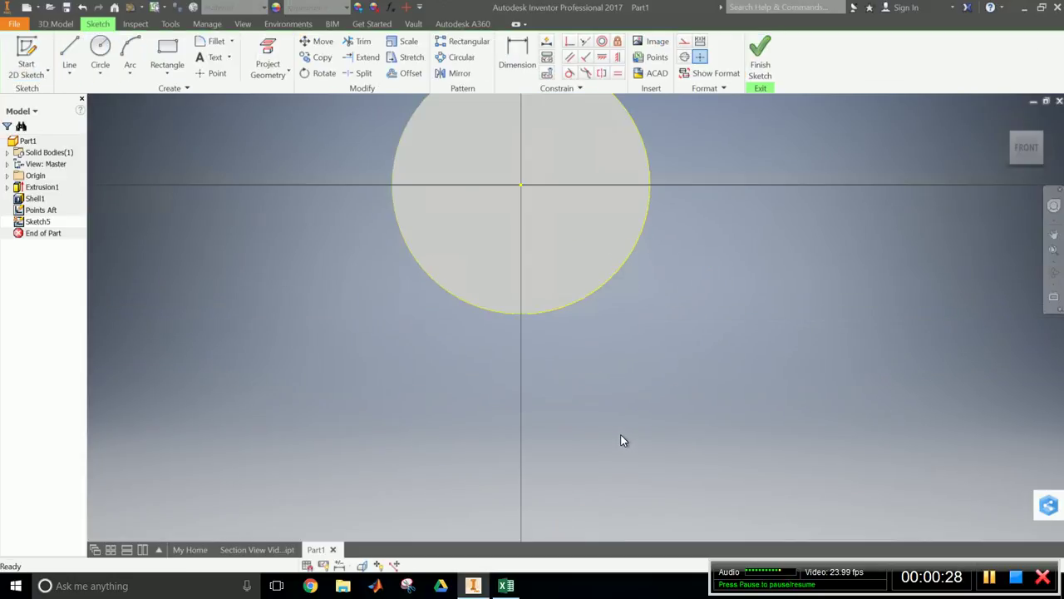
pyautogui.moveTo(606, 376); pyautogui.dragTo(637, 478, button='middle')
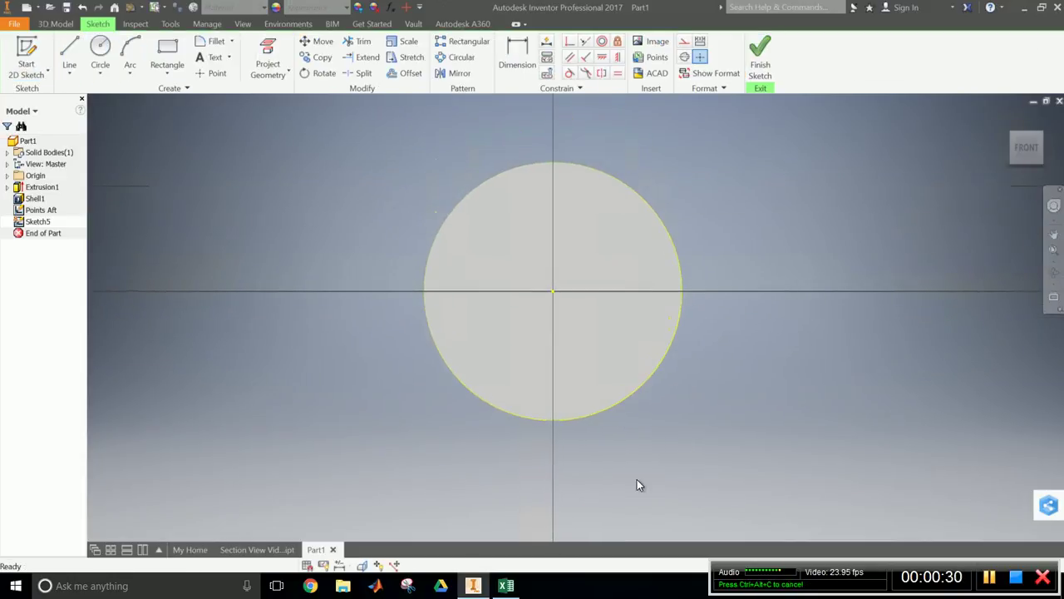
# Place sketch points at the face's centre and at the circle's top, right, bottom and left quadrants, and finish the sketch.
pyautogui.click(220, 73)
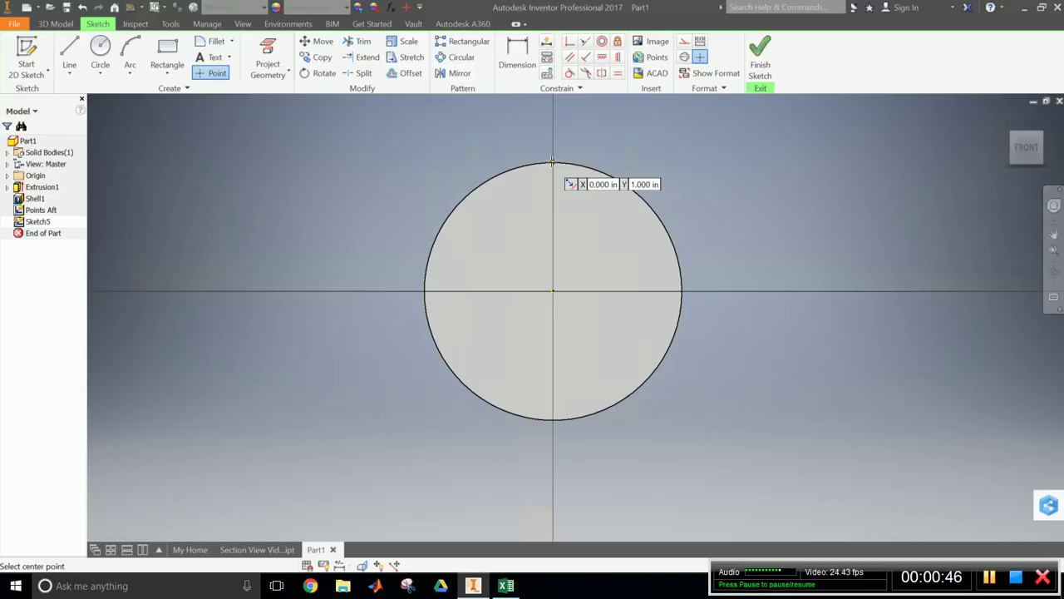
pyautogui.click(553, 161)
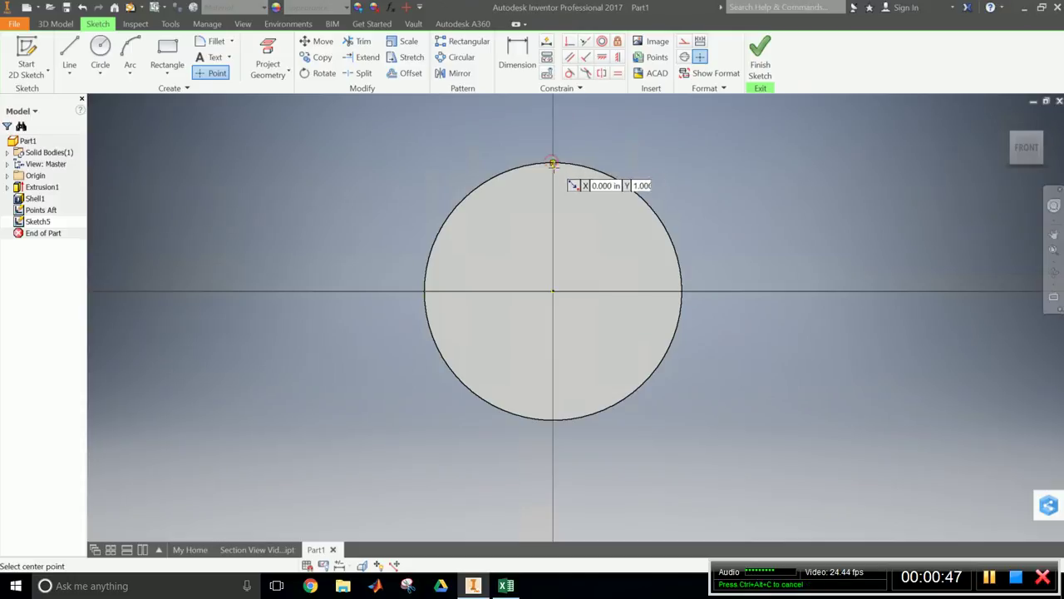
pyautogui.click(553, 291)
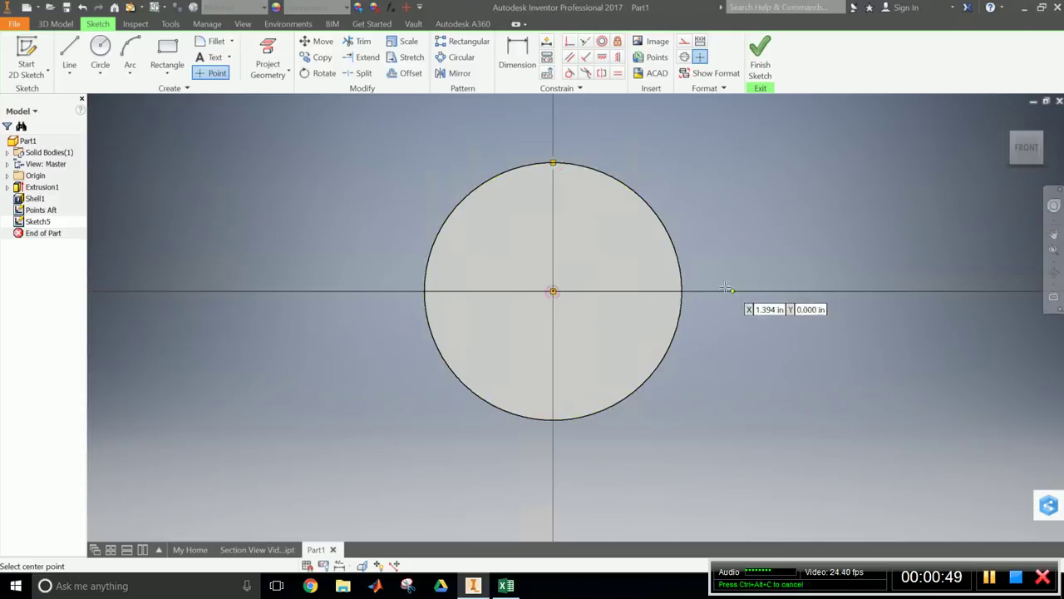
pyautogui.click(681, 290)
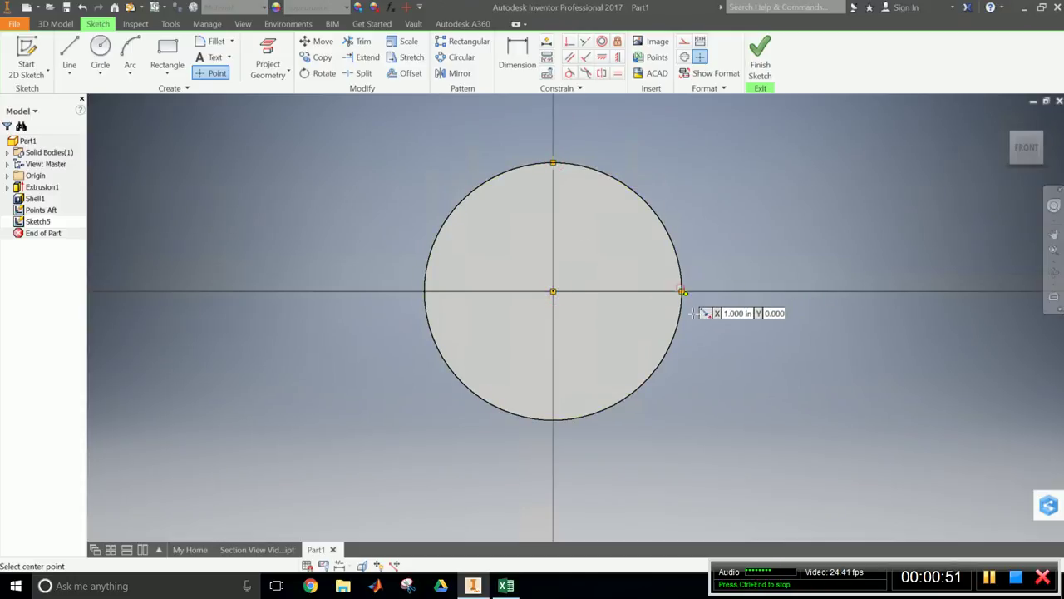
pyautogui.click(553, 419)
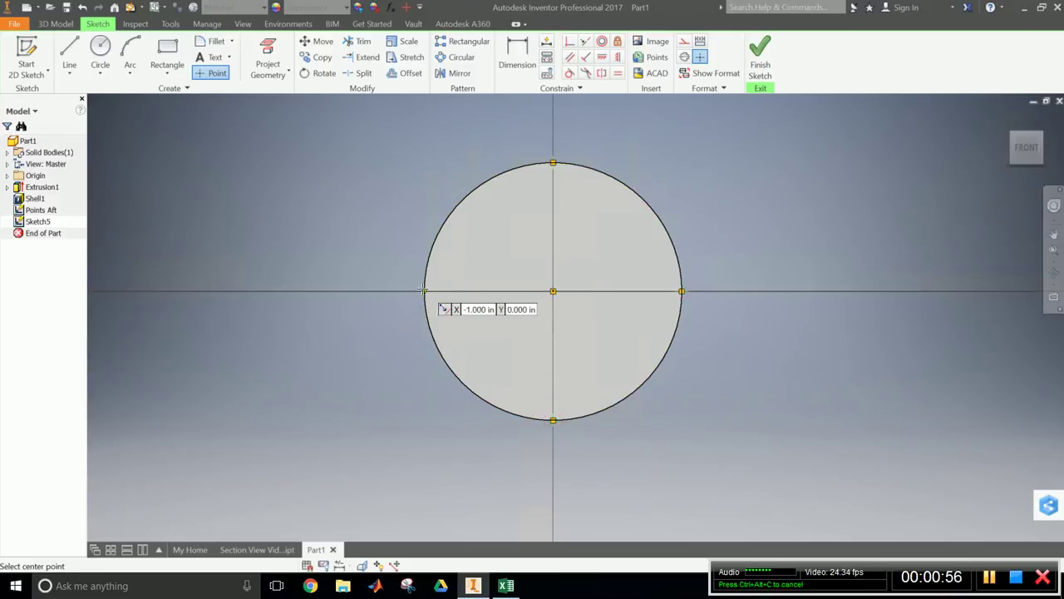
pyautogui.click(423, 291)
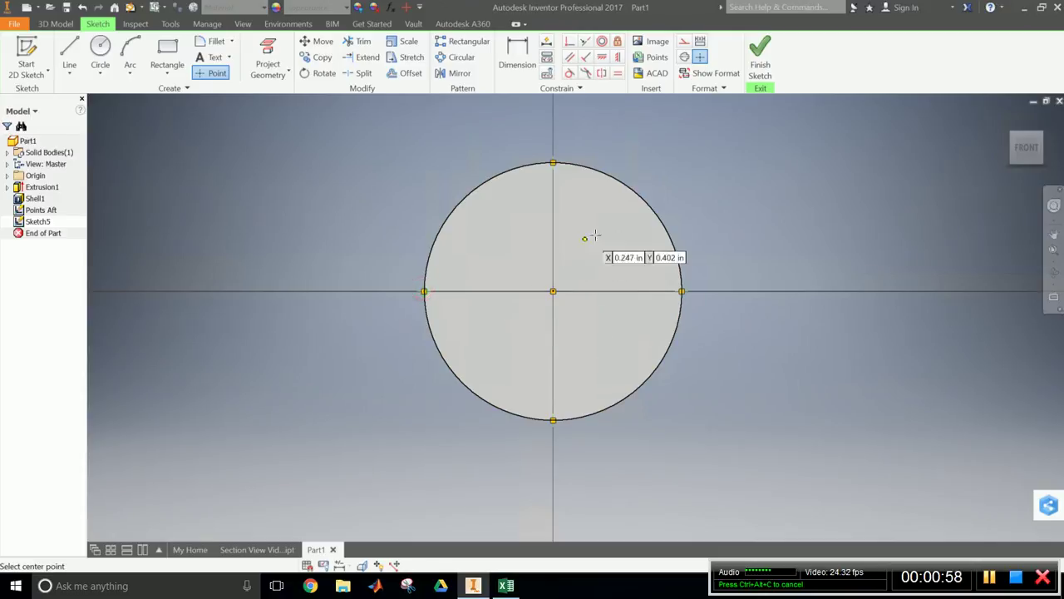
pyautogui.click(759, 58)
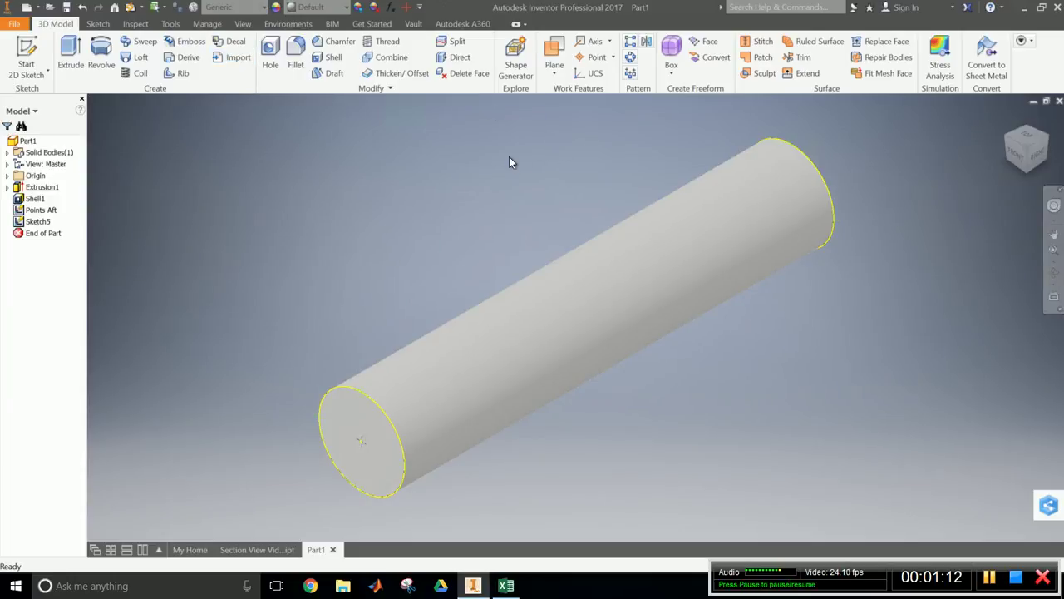
# Create a vertical lengthwise three-point work plane through the front face's top and bottom points and the far end's top point.
pyautogui.click(555, 67)
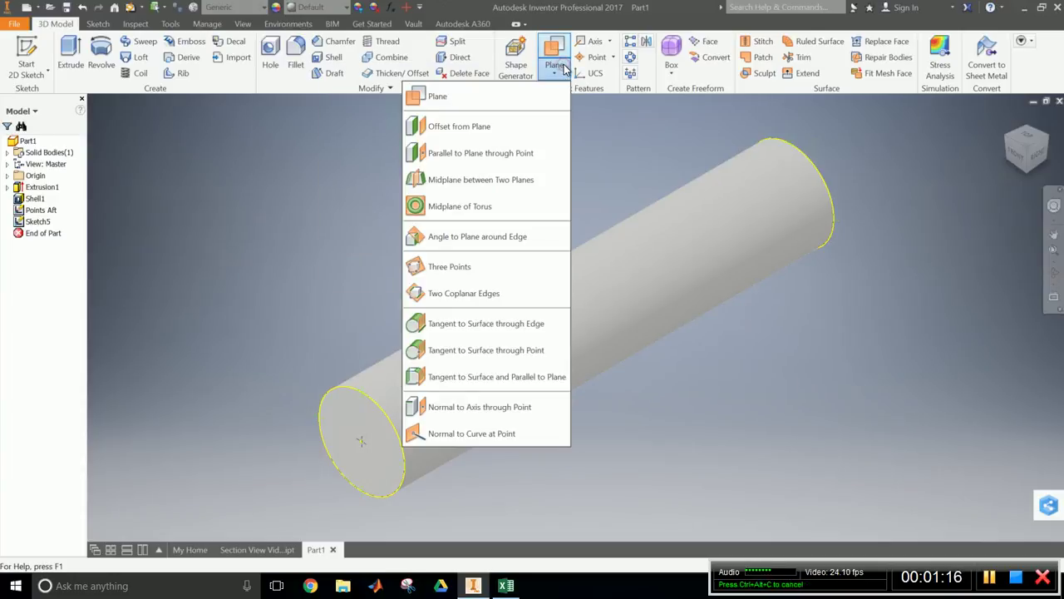
pyautogui.click(512, 271)
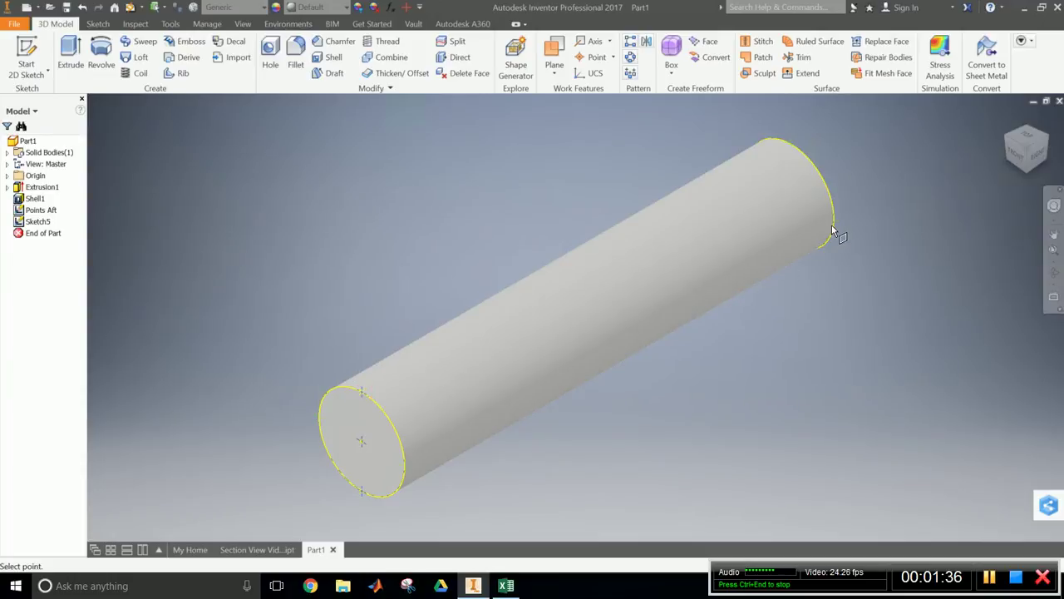
pyautogui.click(791, 141)
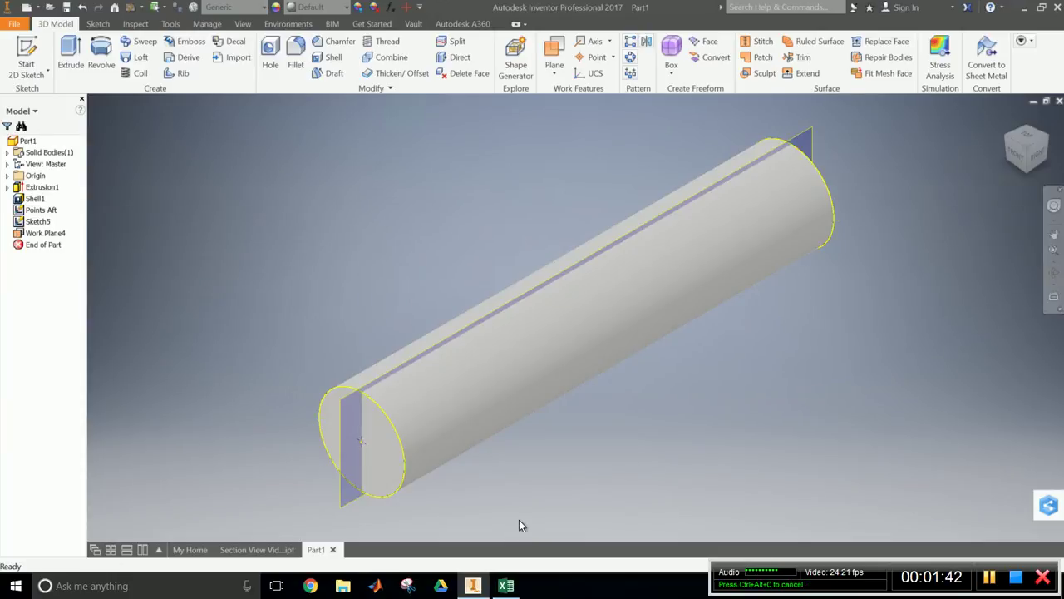
# Hide the vertical lengthwise work plane and show it again.
pyautogui.rightClick(32, 235)
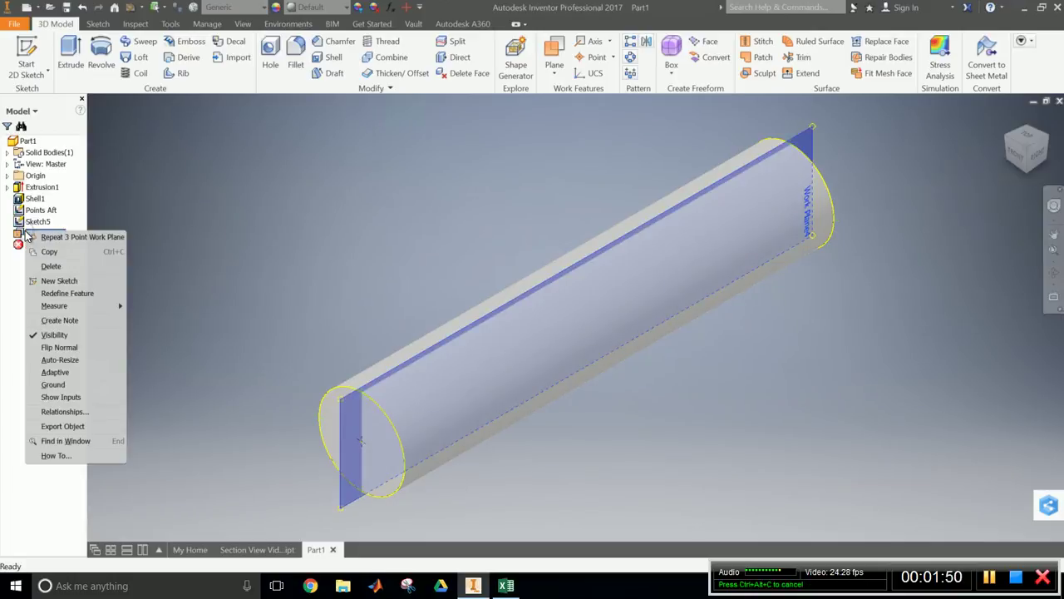
pyautogui.click(64, 335)
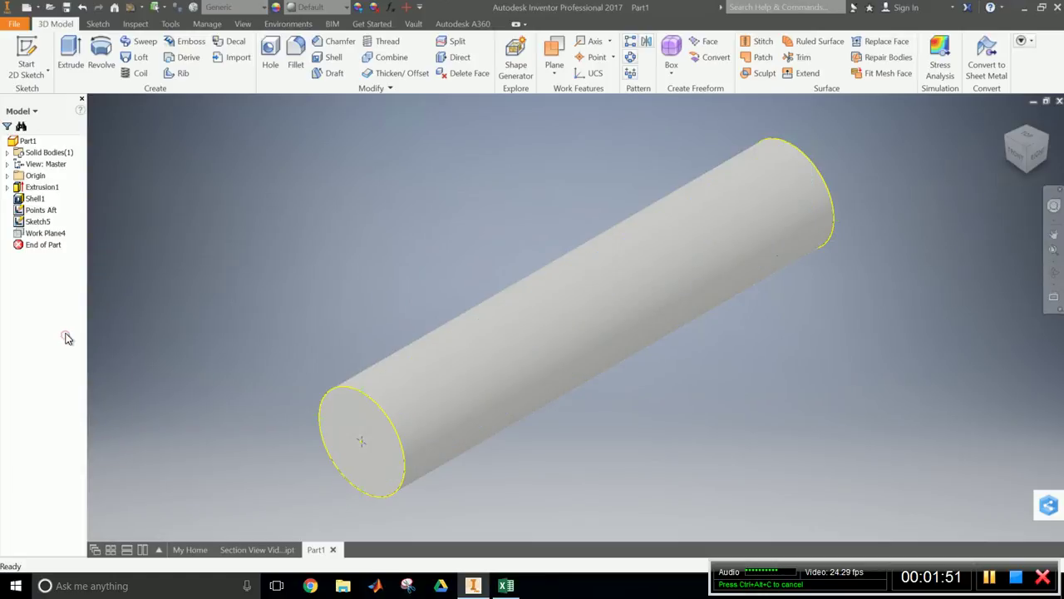
pyautogui.rightClick(47, 235)
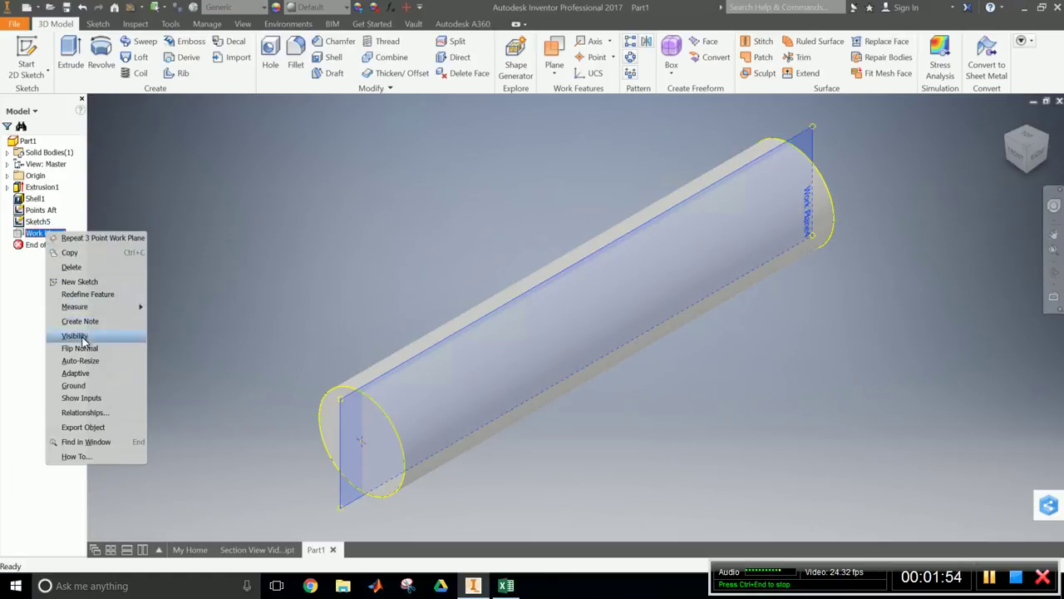
pyautogui.click(84, 336)
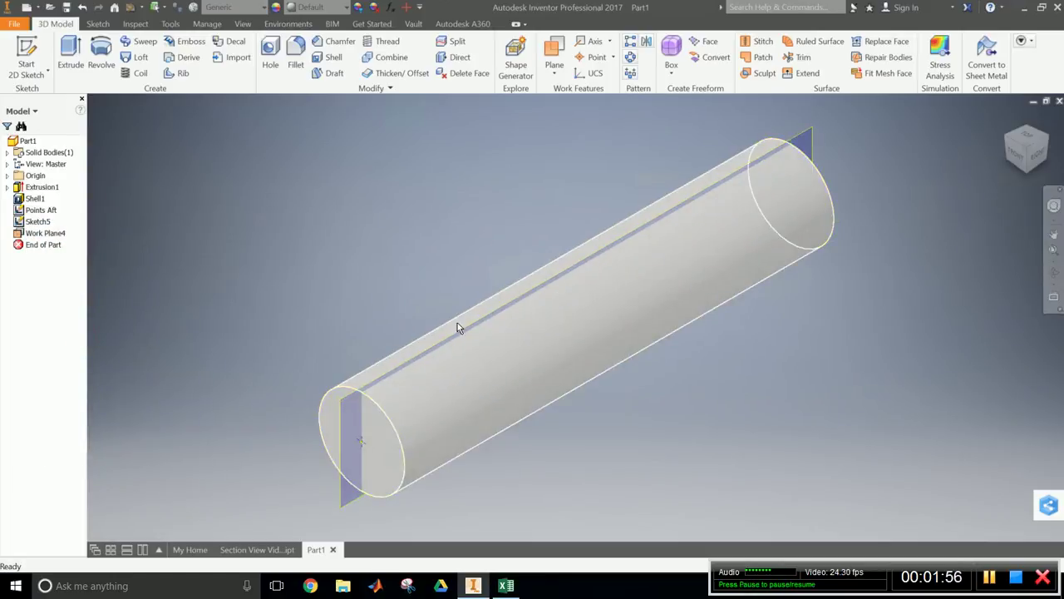
# Create a horizontal lengthwise three-point work plane through the front face's left and right points and the far end's right point.
pyautogui.click(554, 74)
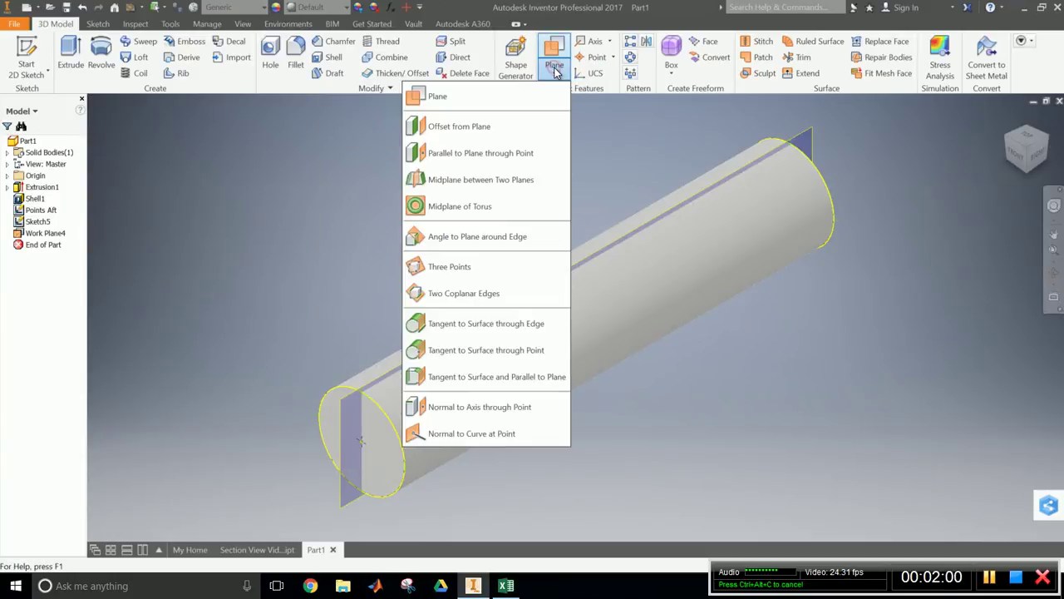
pyautogui.click(512, 267)
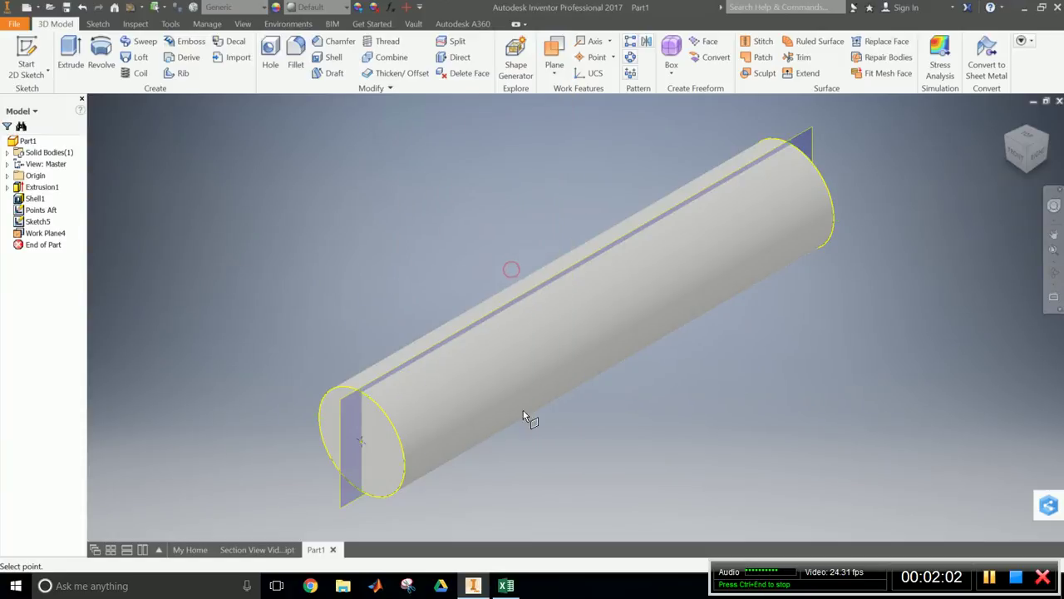
pyautogui.click(319, 417)
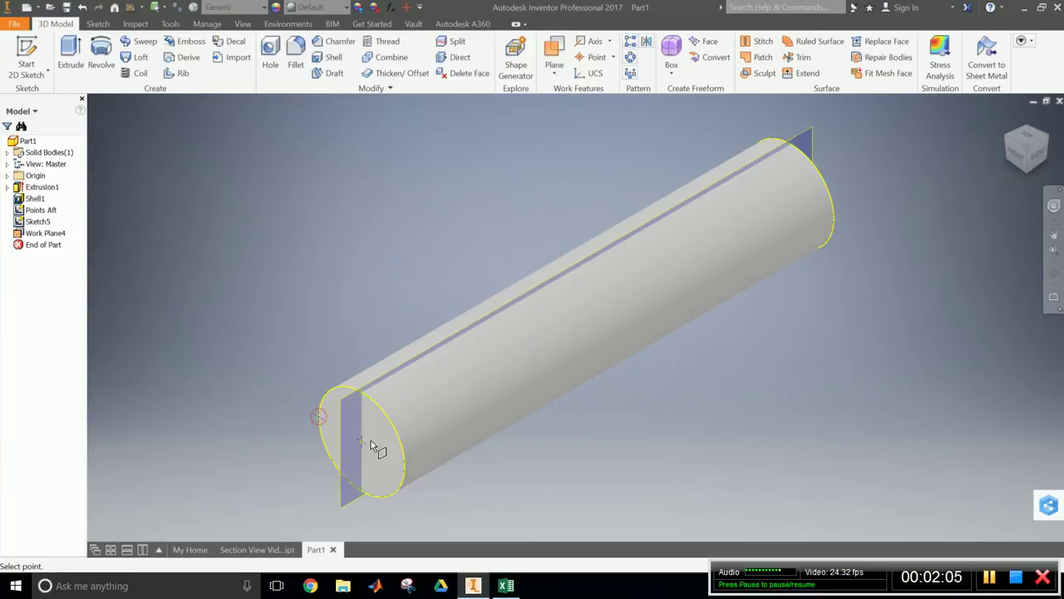
pyautogui.click(405, 465)
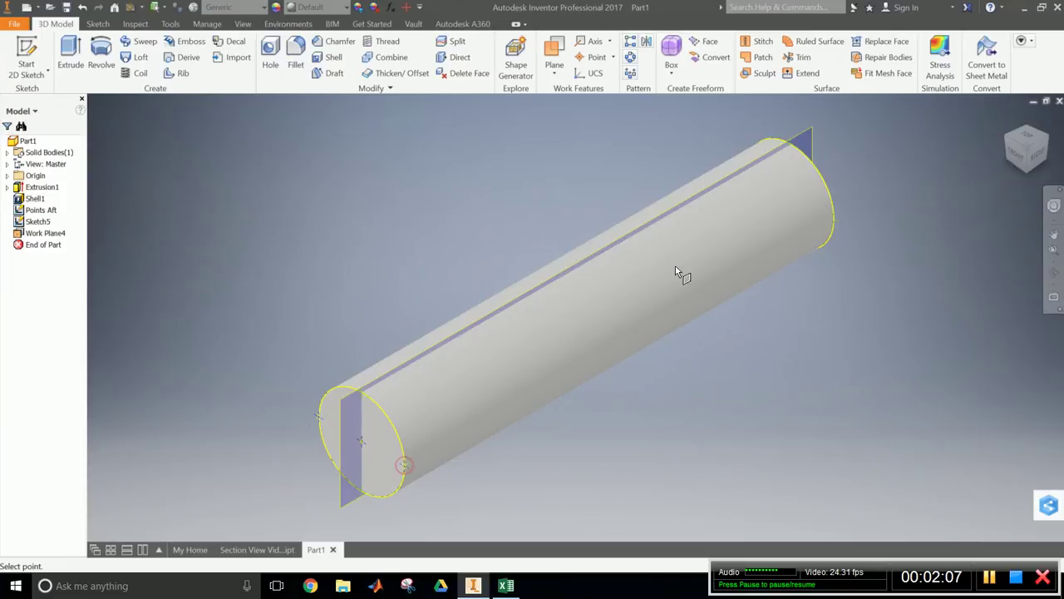
pyautogui.click(831, 226)
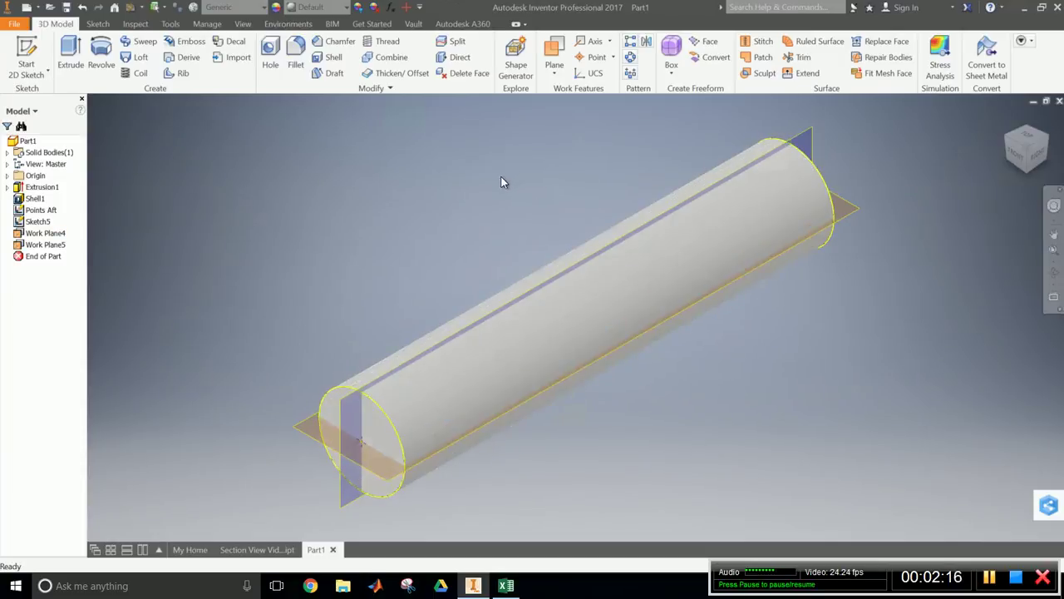
# Create a work plane offset -5 in from the front end face of the cylinder.
pyautogui.click(554, 70)
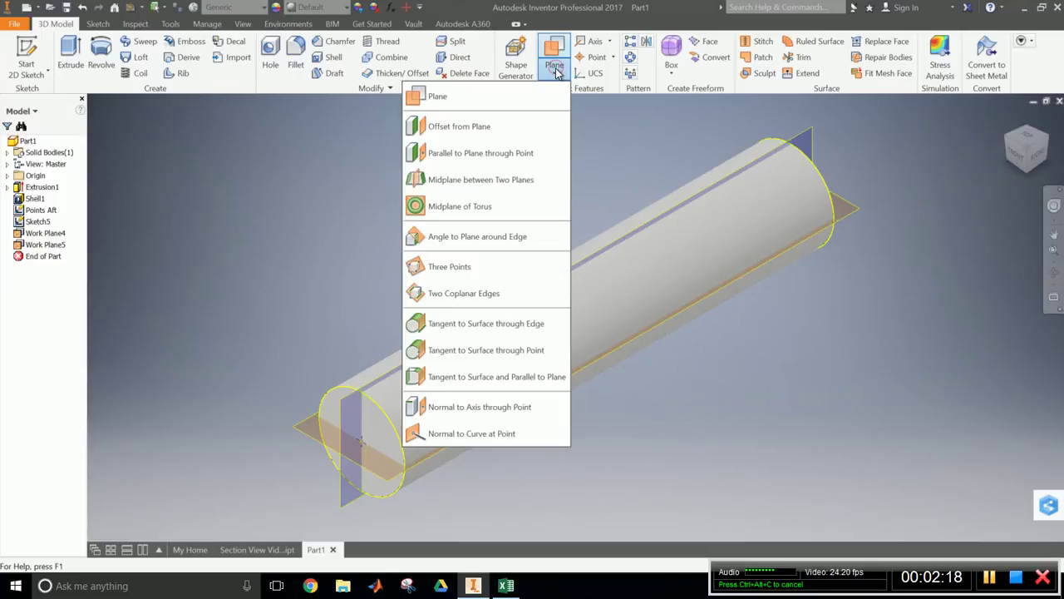
pyautogui.click(502, 129)
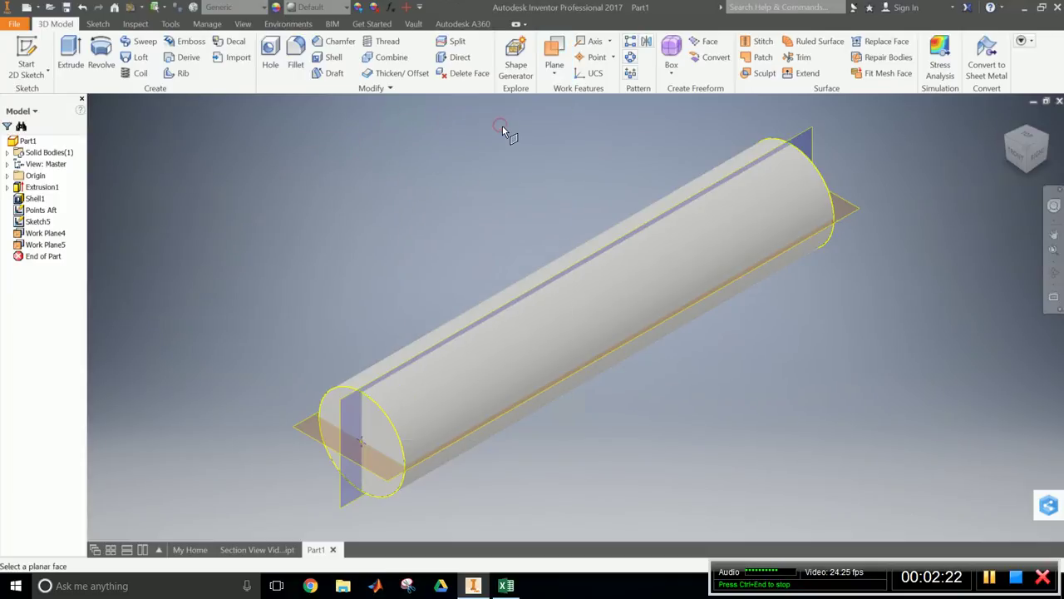
pyautogui.click(373, 428)
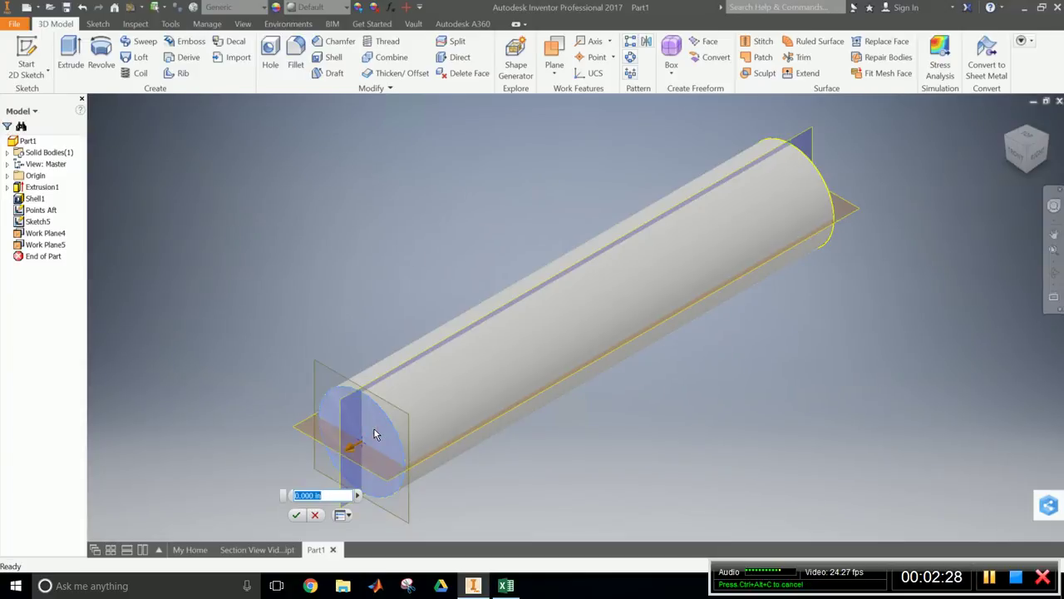
pyautogui.write('-5')
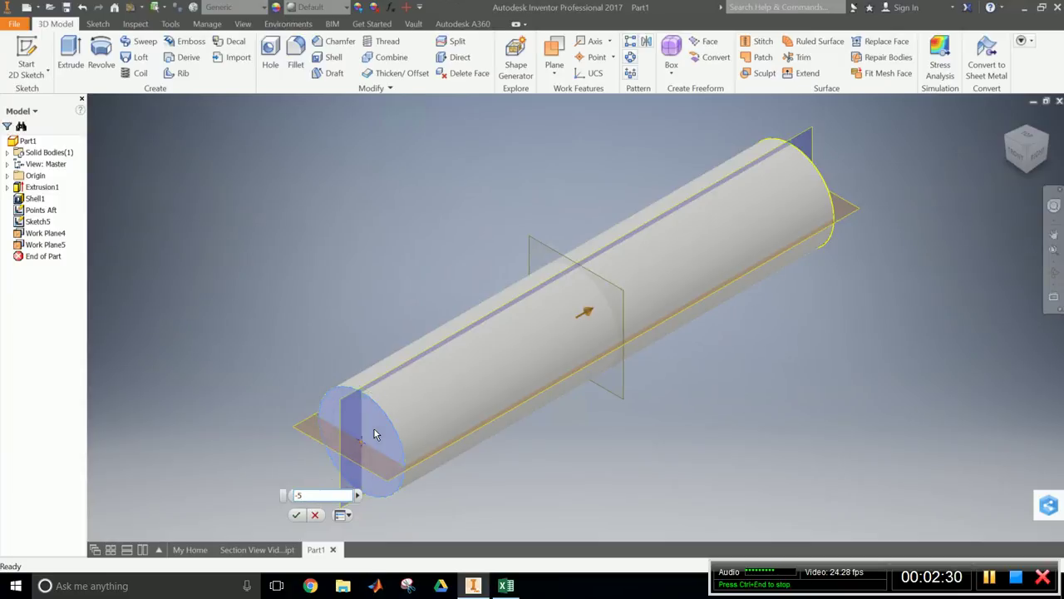
pyautogui.press('Return')
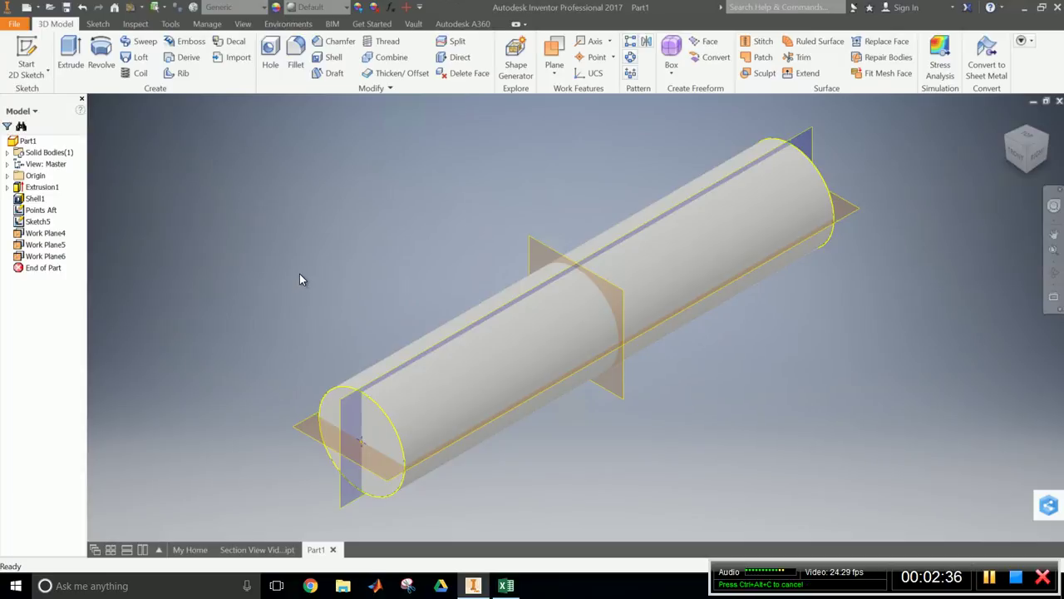
# Create a three-quarter section view of the cylinder using the vertical and horizontal lengthwise work planes.
pyautogui.click(243, 26)
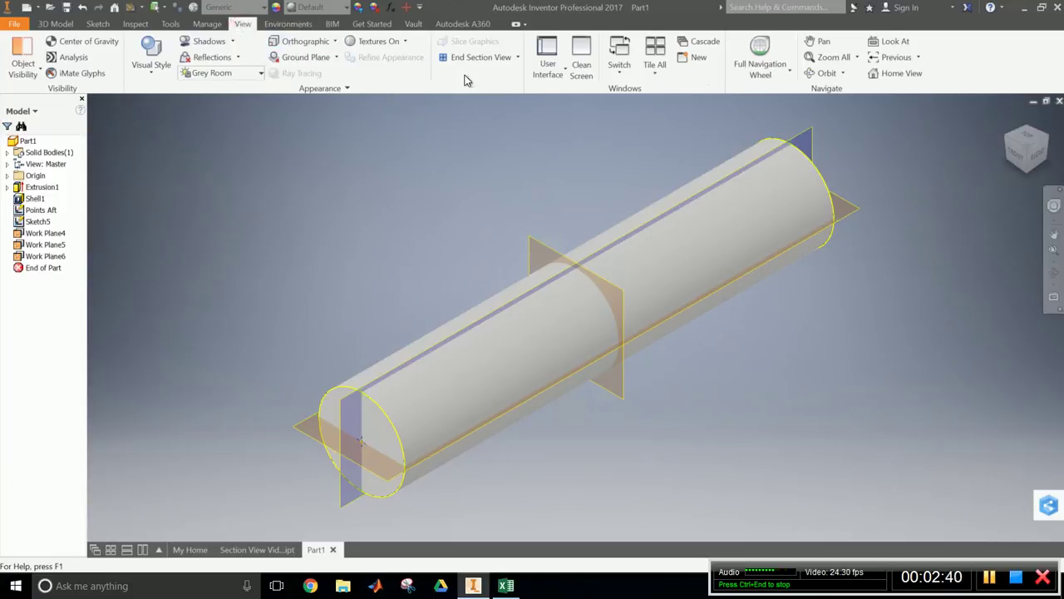
pyautogui.click(517, 56)
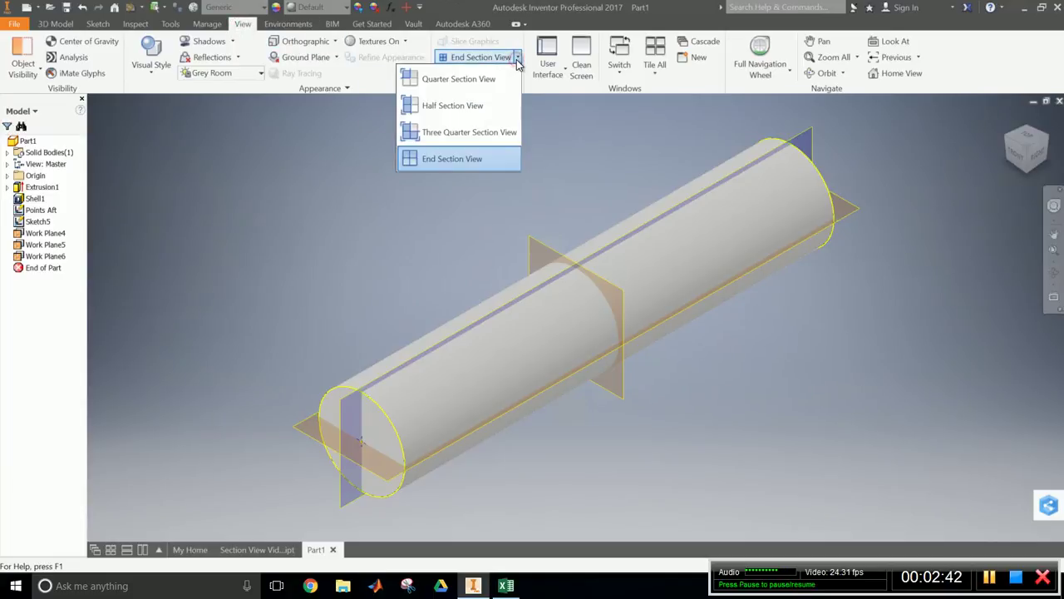
pyautogui.press('Escape')
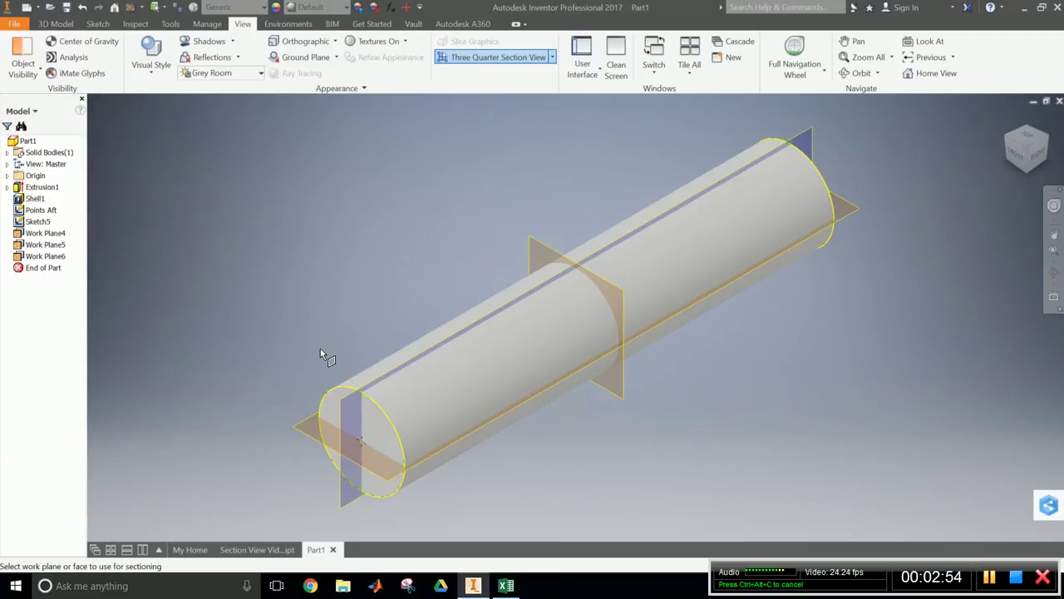
pyautogui.click(342, 403)
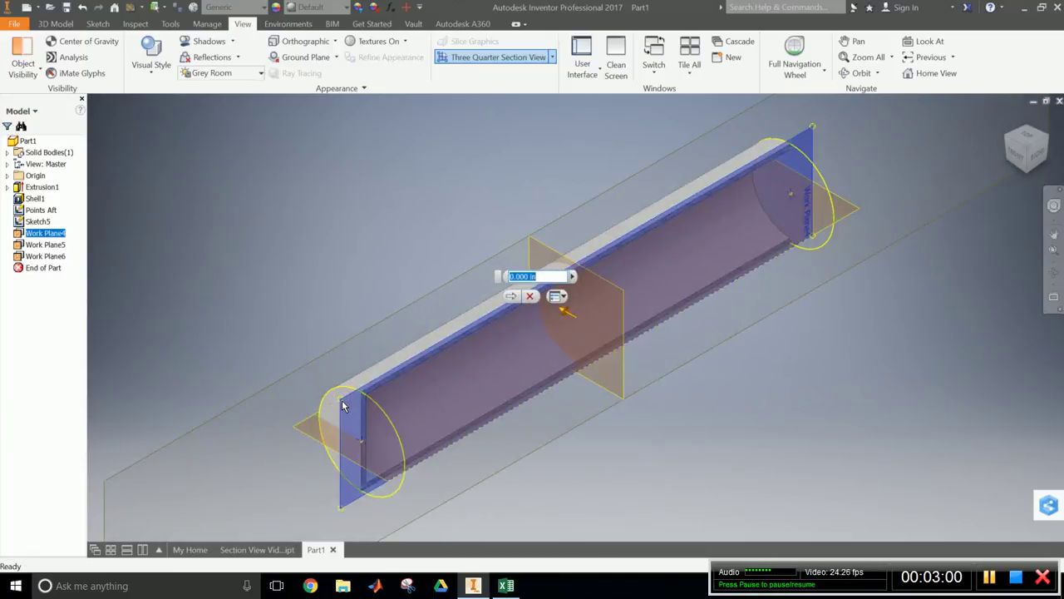
pyautogui.rightClick(340, 400)
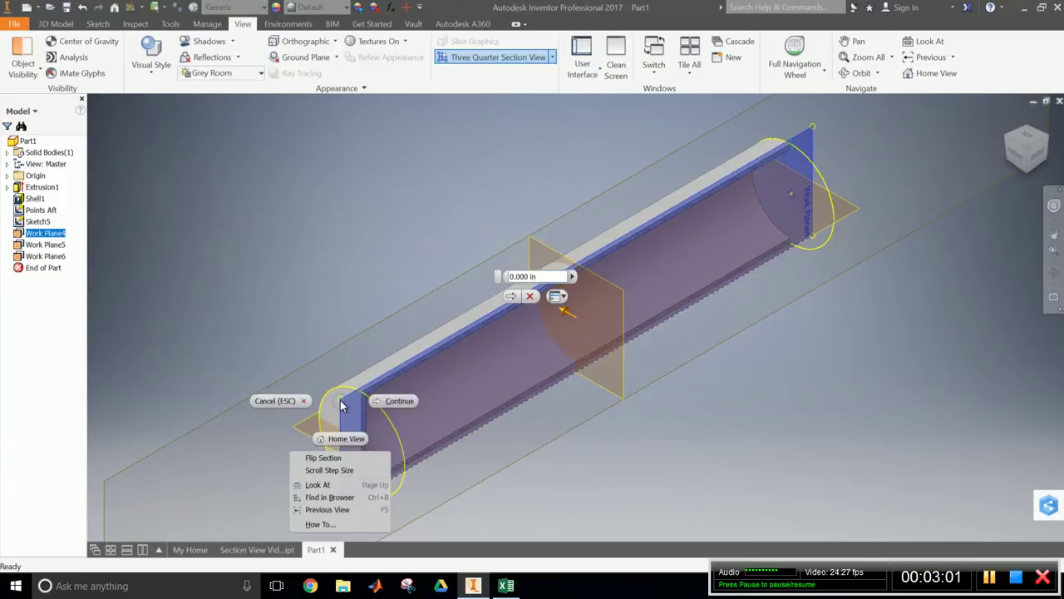
pyautogui.click(394, 400)
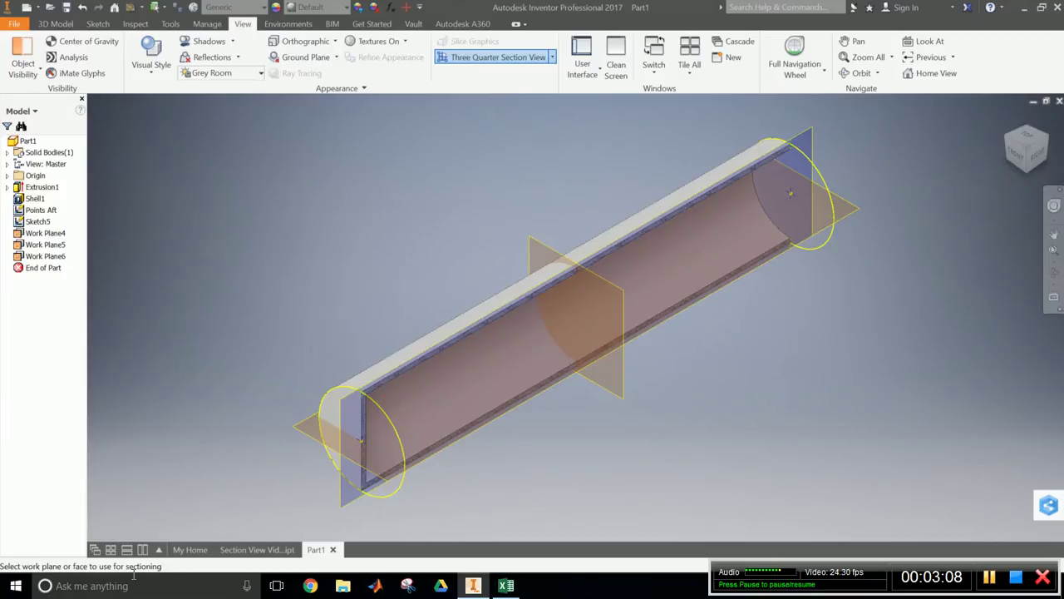
pyautogui.click(376, 479)
pyautogui.click(593, 266)
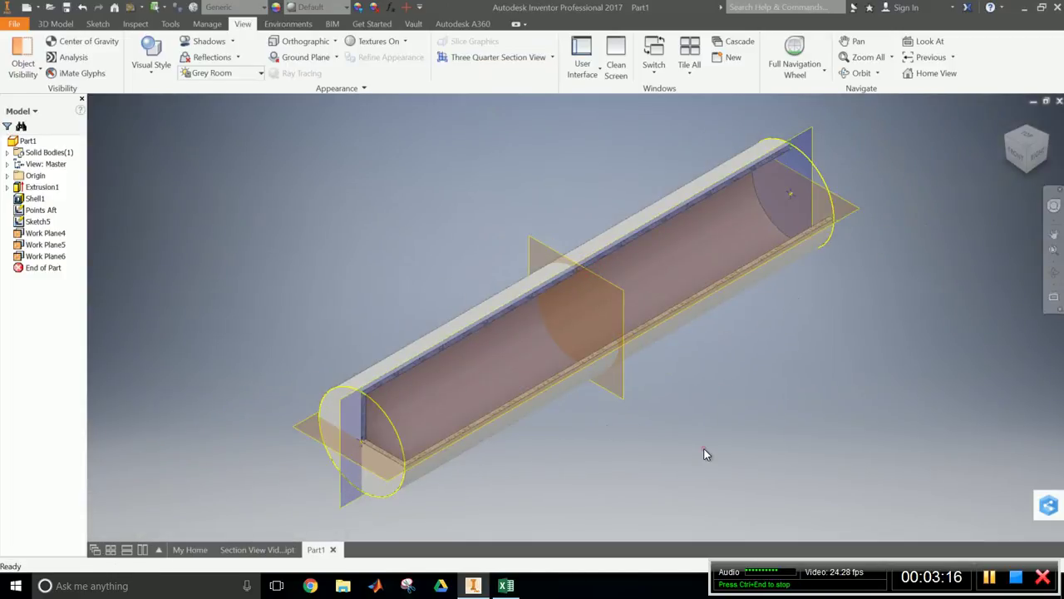
# Examine the three-quarter section of the cylinder from another angle and return to the home view.
pyautogui.click(1054, 274)
pyautogui.moveTo(743, 274); pyautogui.dragTo(689, 278)
pyautogui.press('Escape')
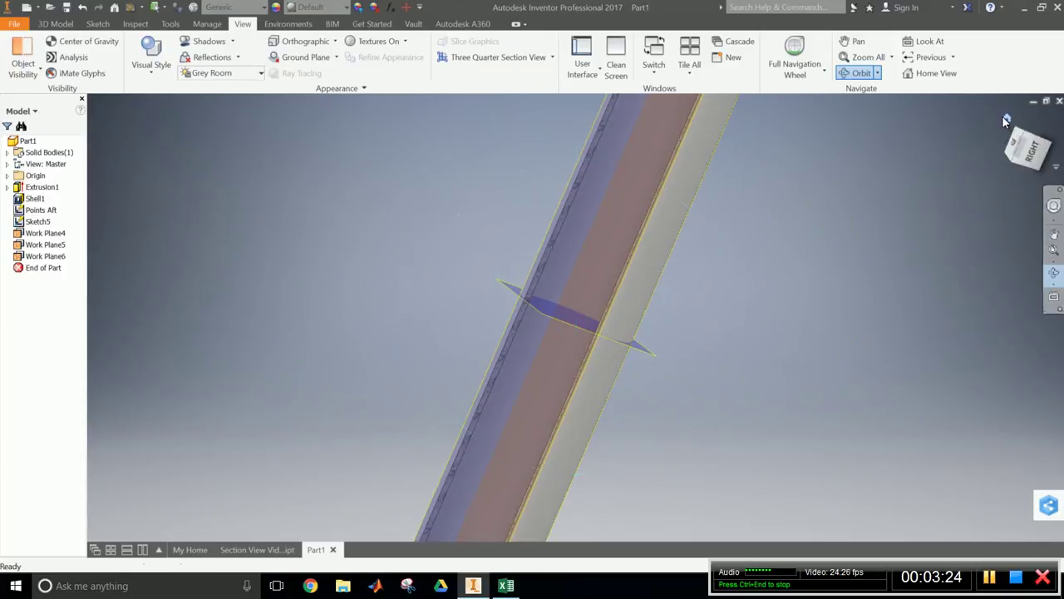
pyautogui.click(1005, 118)
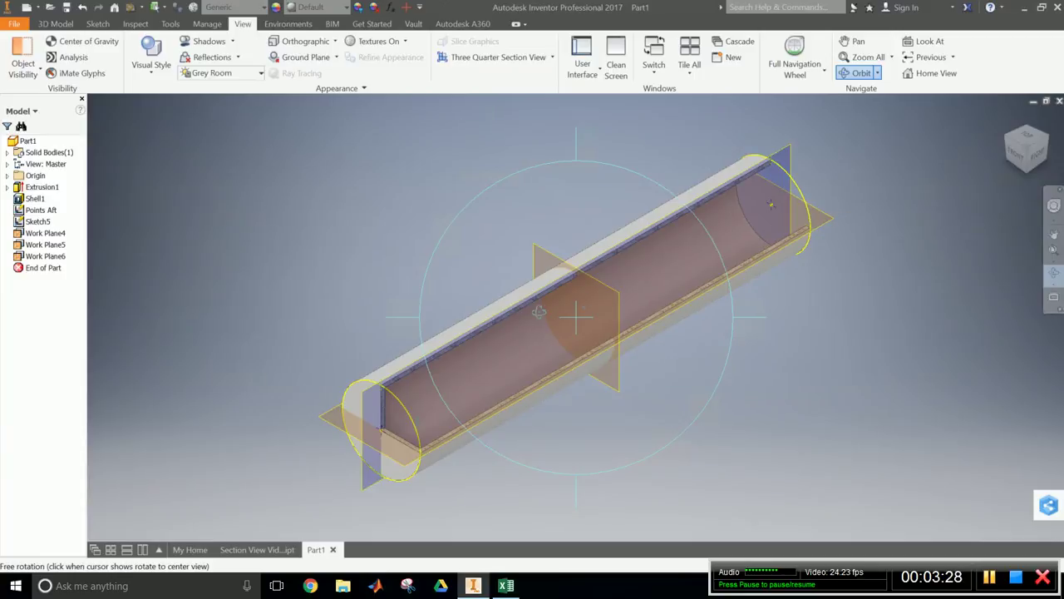
pyautogui.rightClick(671, 296)
pyautogui.click(708, 296)
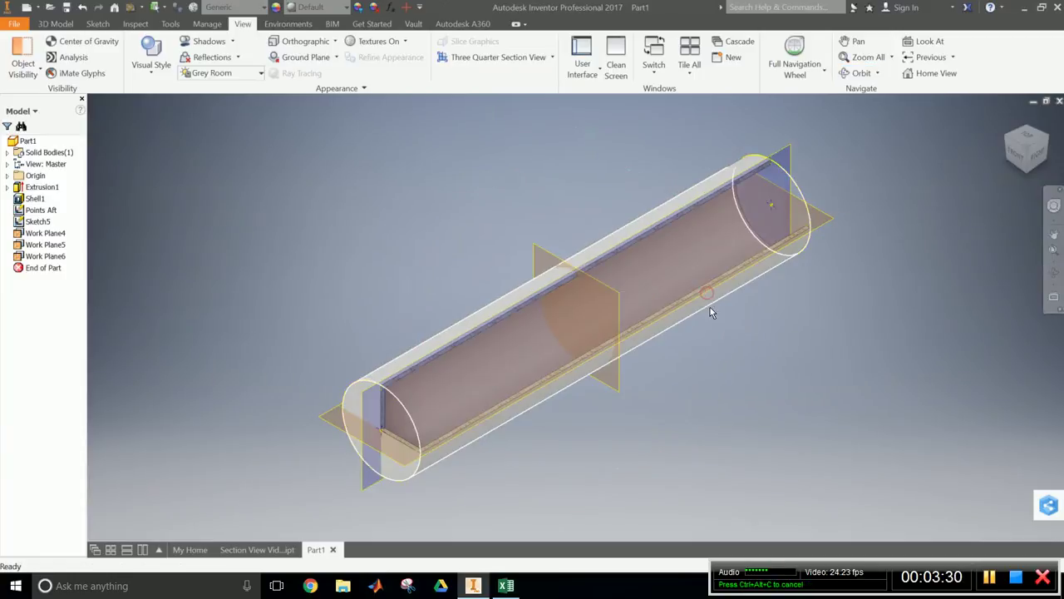
# Sketch a small circle centred on the cylinder's axis on the mid-length work plane and finish the sketch.
pyautogui.click(54, 23)
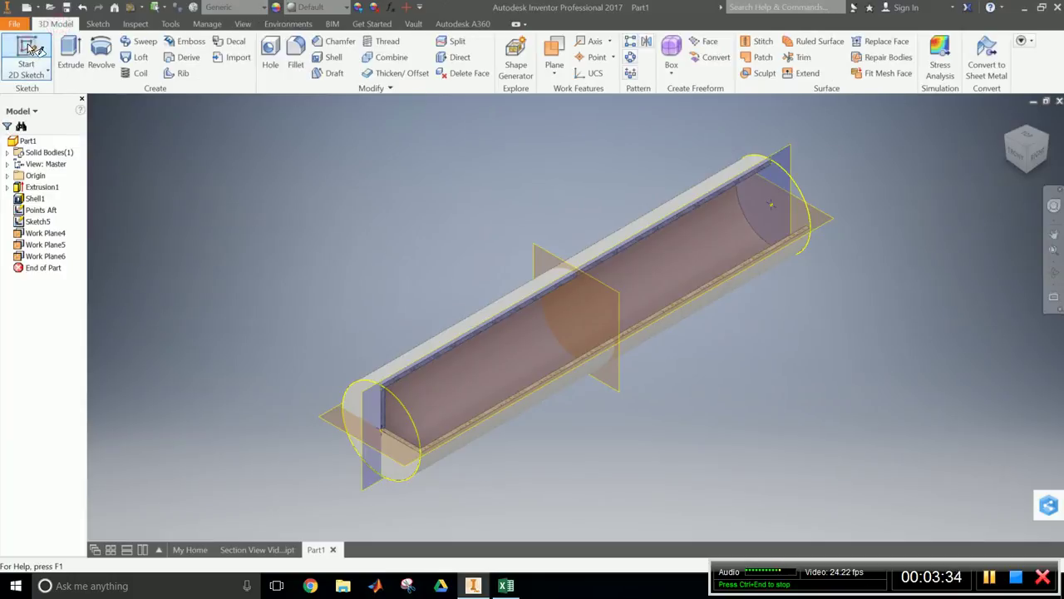
pyautogui.click(29, 50)
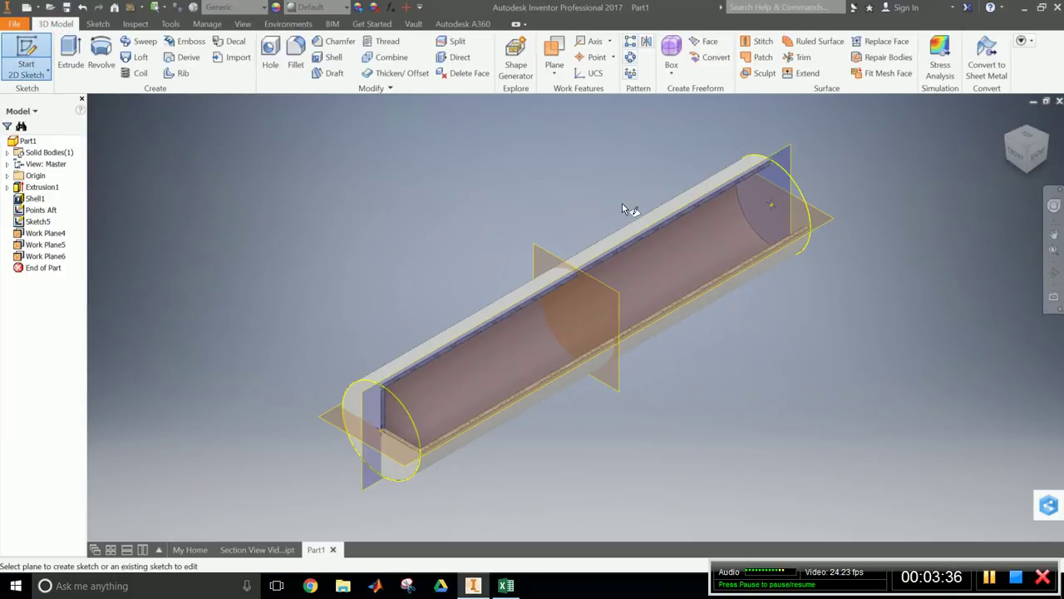
pyautogui.click(587, 276)
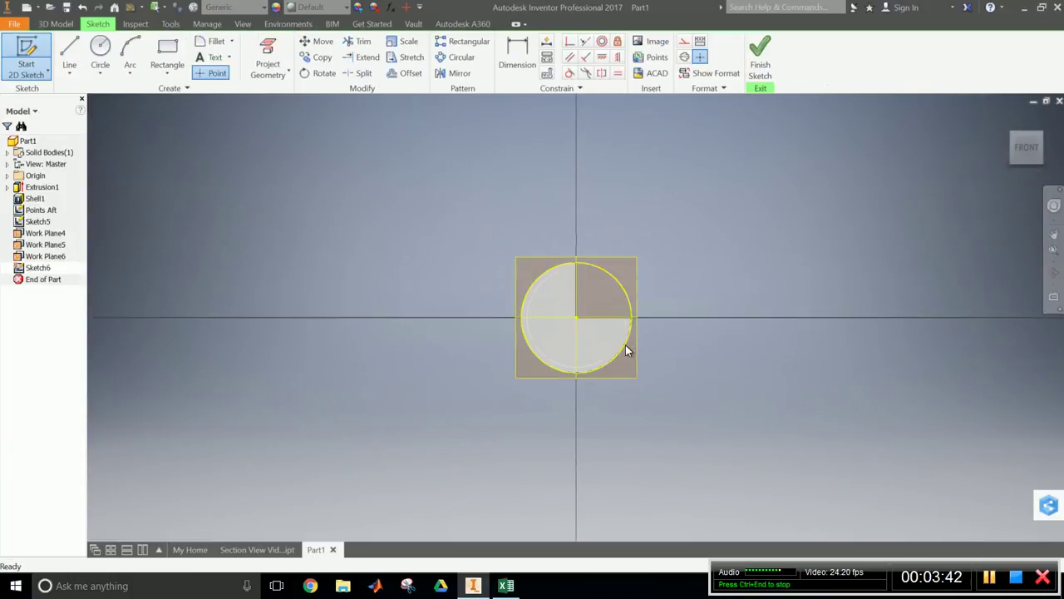
pyautogui.click(100, 52)
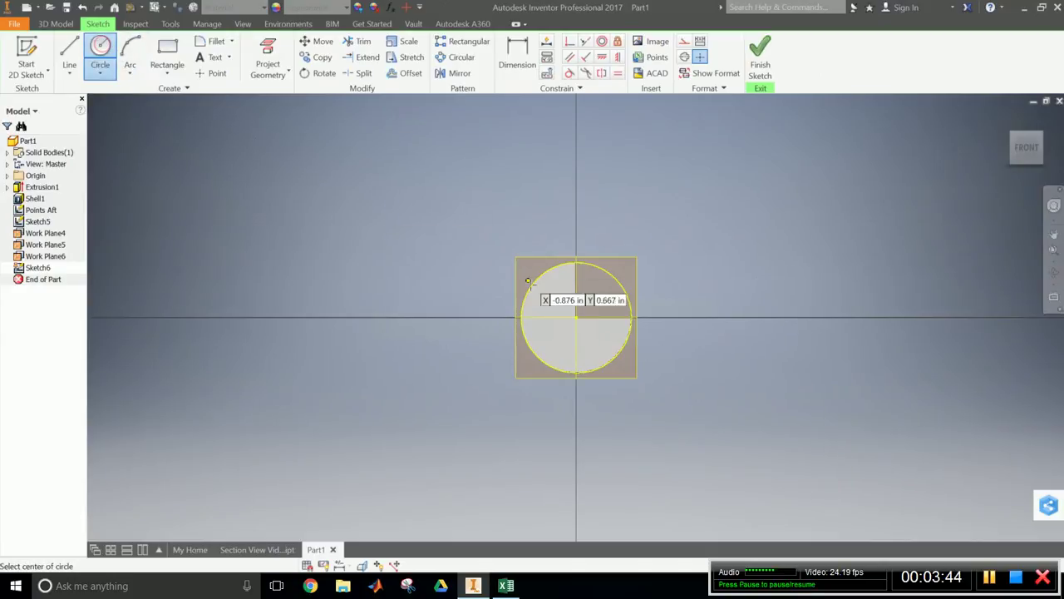
pyautogui.click(575, 316)
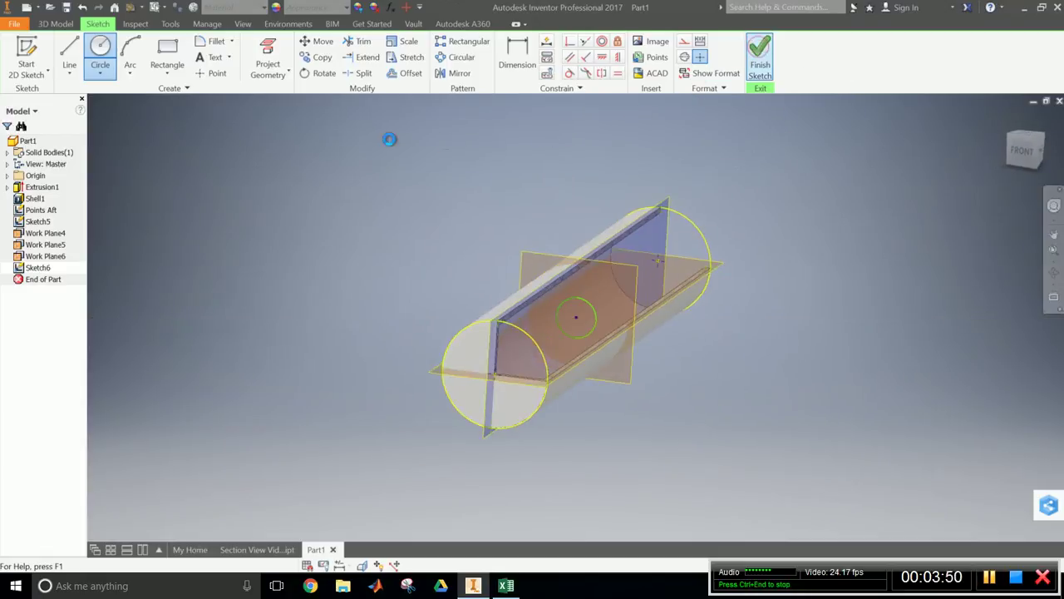
# Extrude the small circle 1 in along the cylinder's axis to make a solid inside the shell.
pyautogui.click(72, 48)
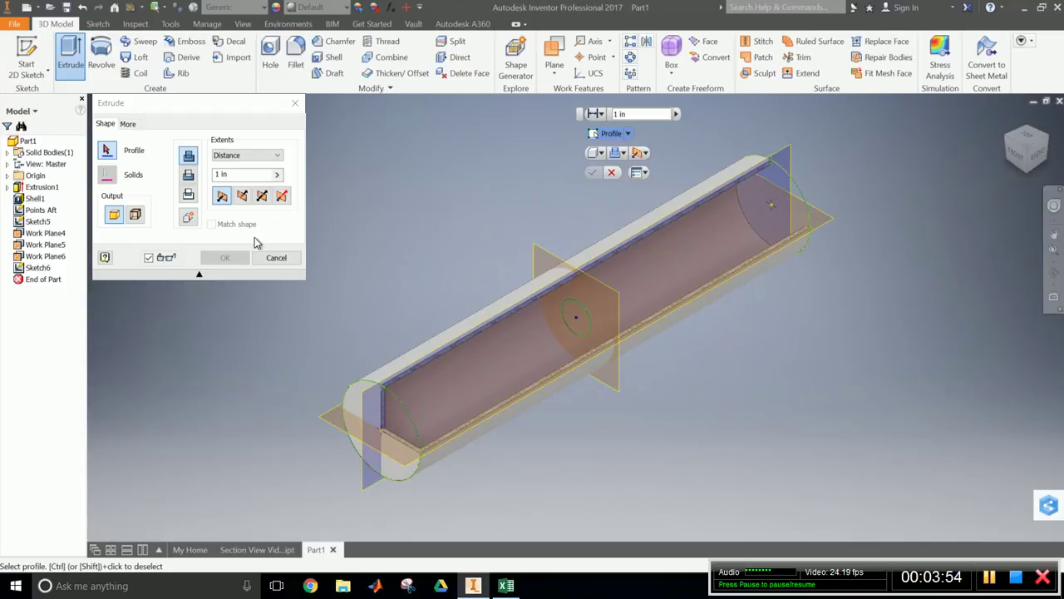
pyautogui.click(576, 309)
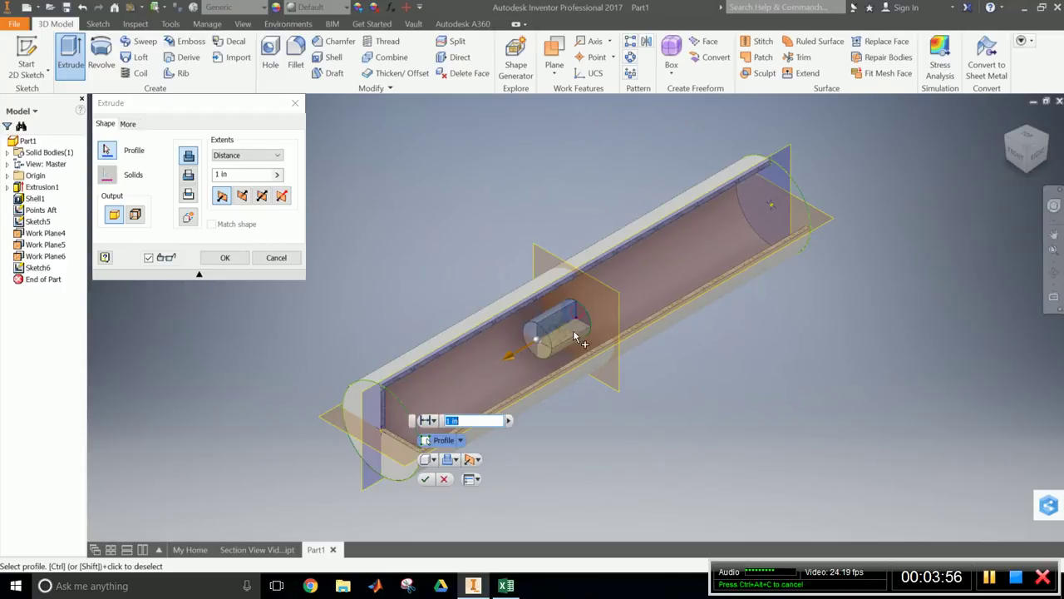
pyautogui.click(209, 259)
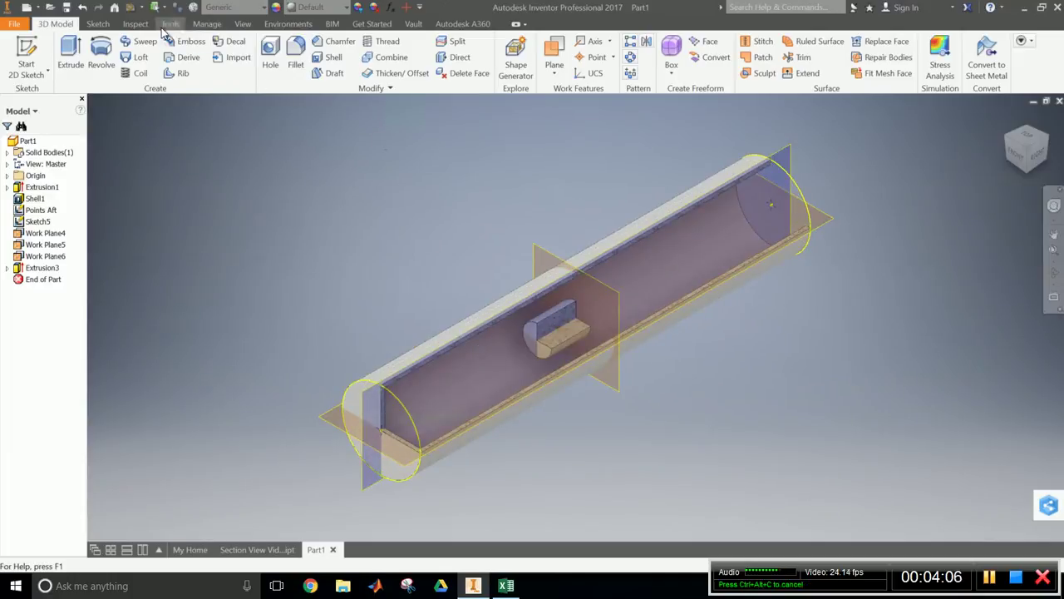
# End the three-quarter section view to show the whole cylinder.
pyautogui.click(241, 25)
pyautogui.click(552, 57)
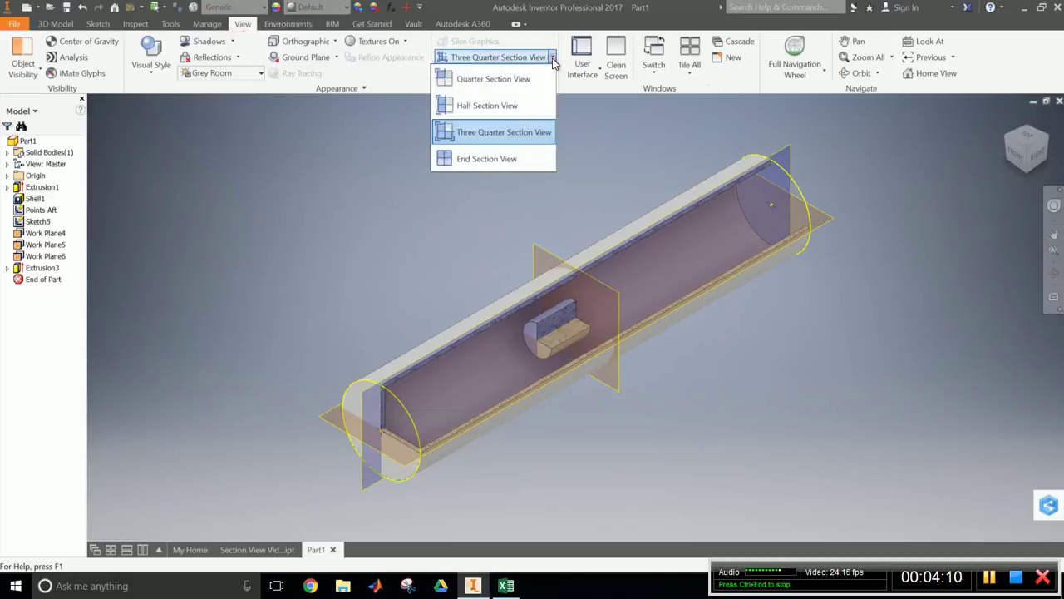
pyautogui.click(534, 157)
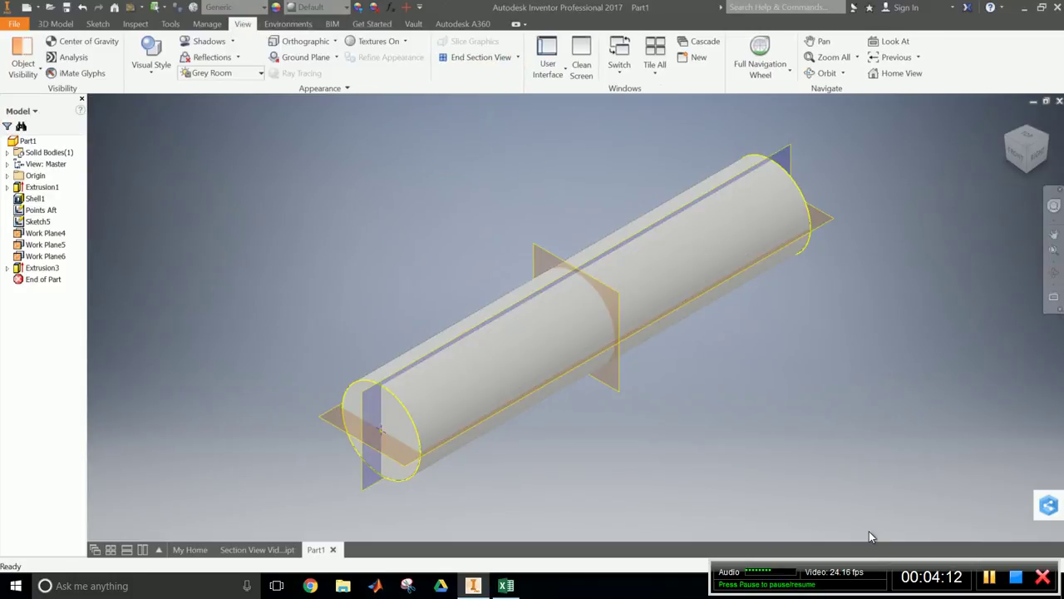